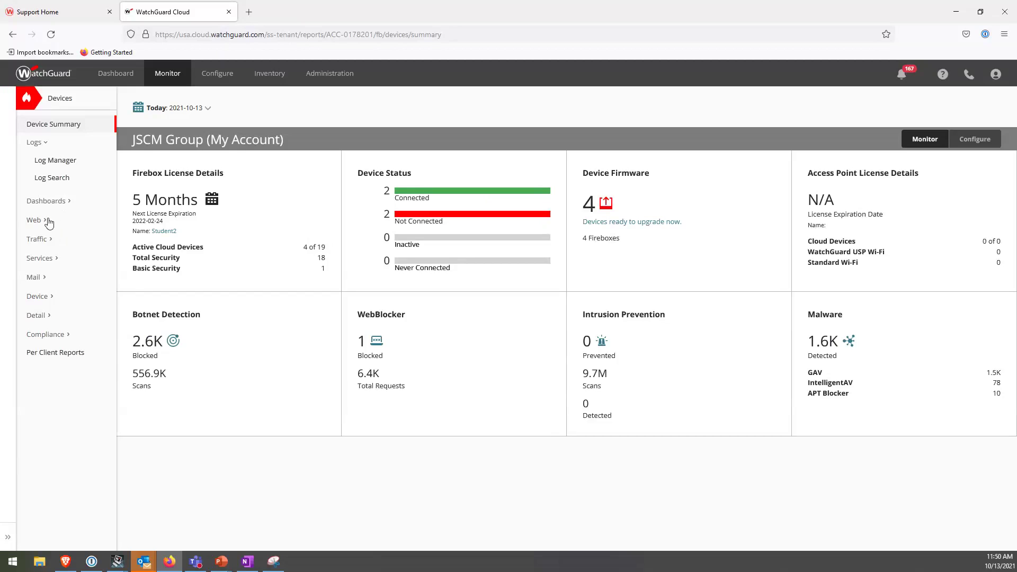
- Open the Most Active Clients web report for the monitored devices
left_click(45, 221)
left_click(42, 239)
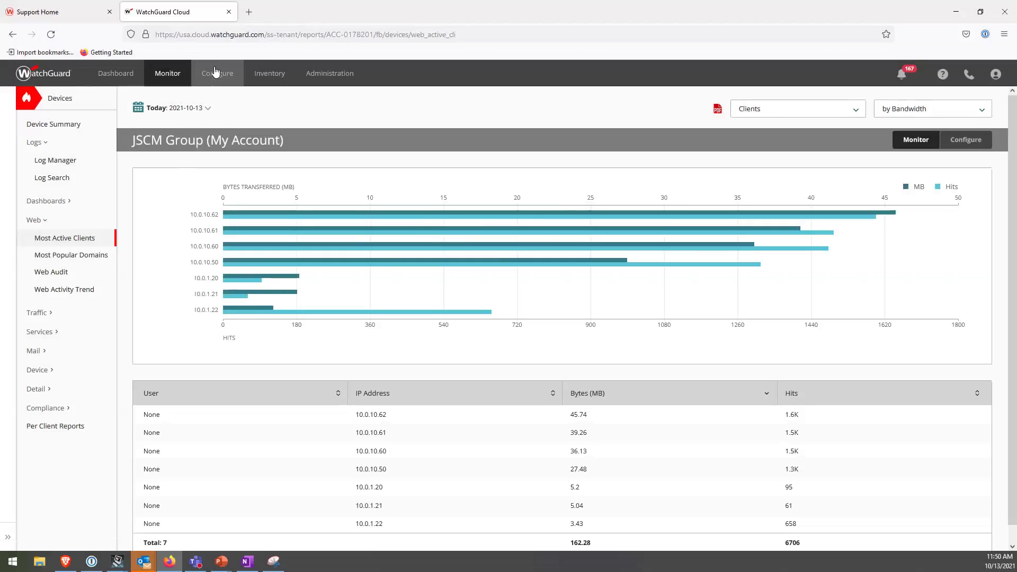
- View the monitoring summaries for AuthPoint and Threat Detection
mouse_move(167, 74)
left_click(189, 159)
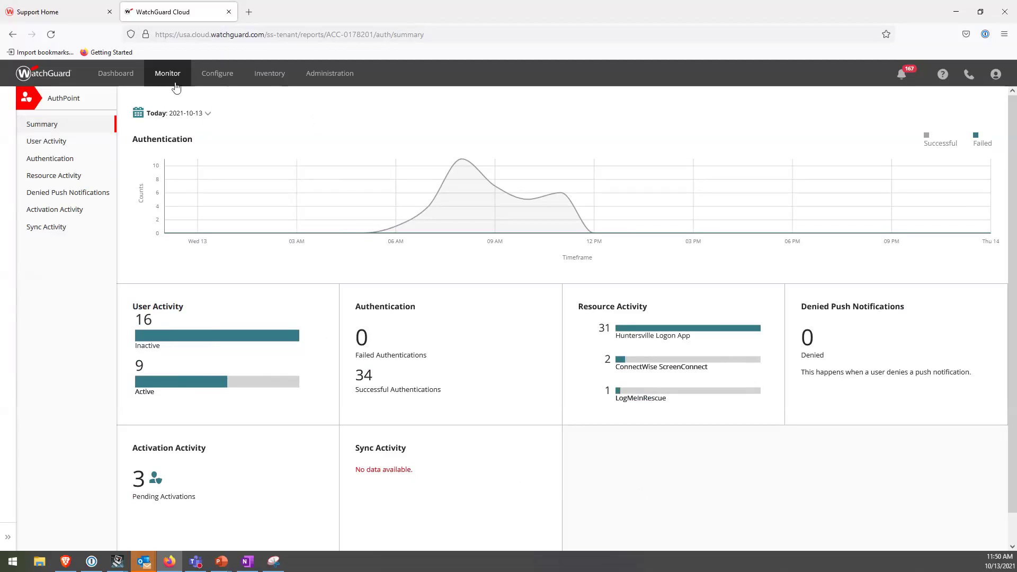
mouse_move(176, 80)
left_click(200, 178)
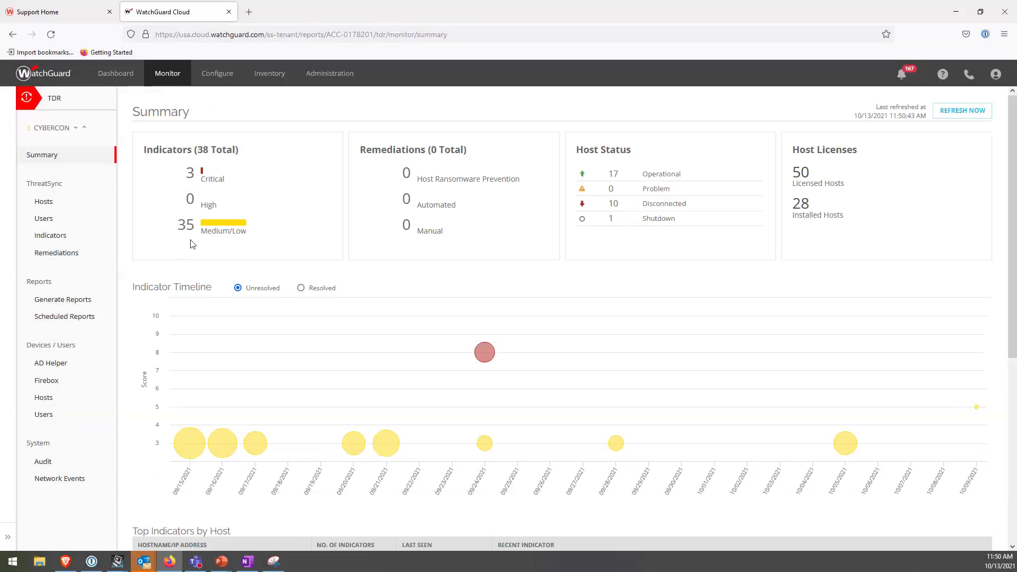
- View the Firebox device list and the Firmware Upgrades overview in the device configuration
left_click(217, 77)
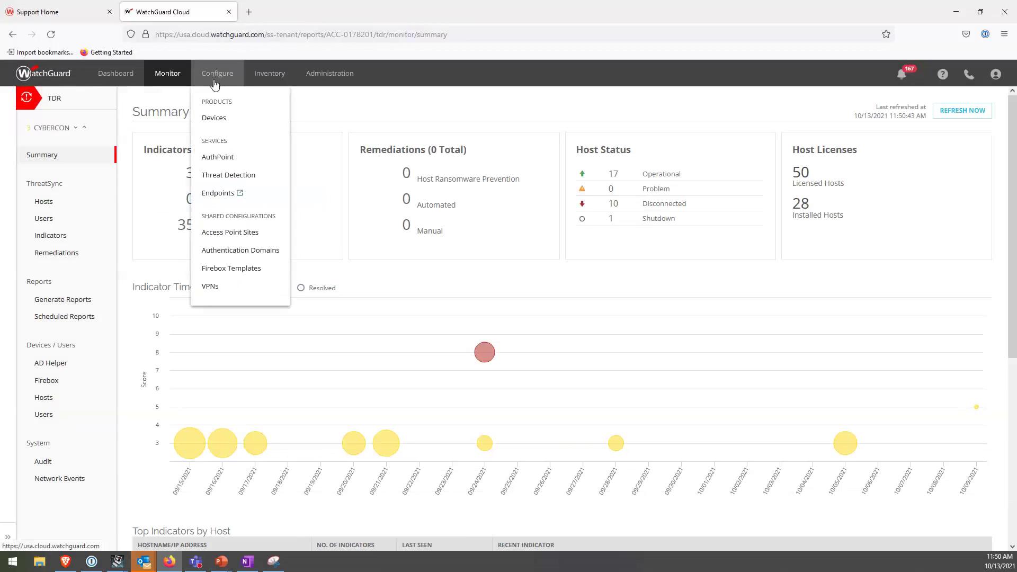
left_click(215, 119)
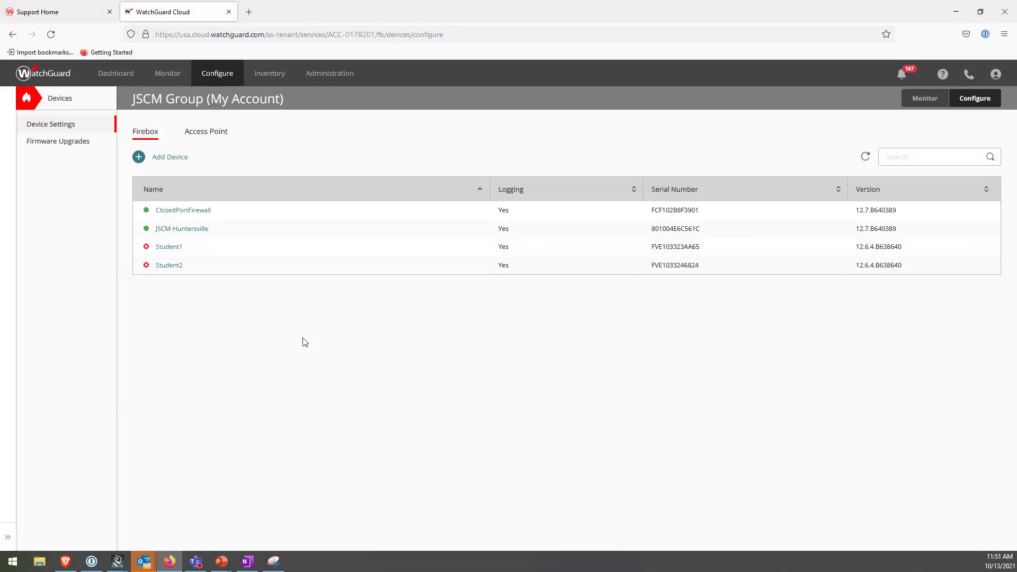
left_click(61, 153)
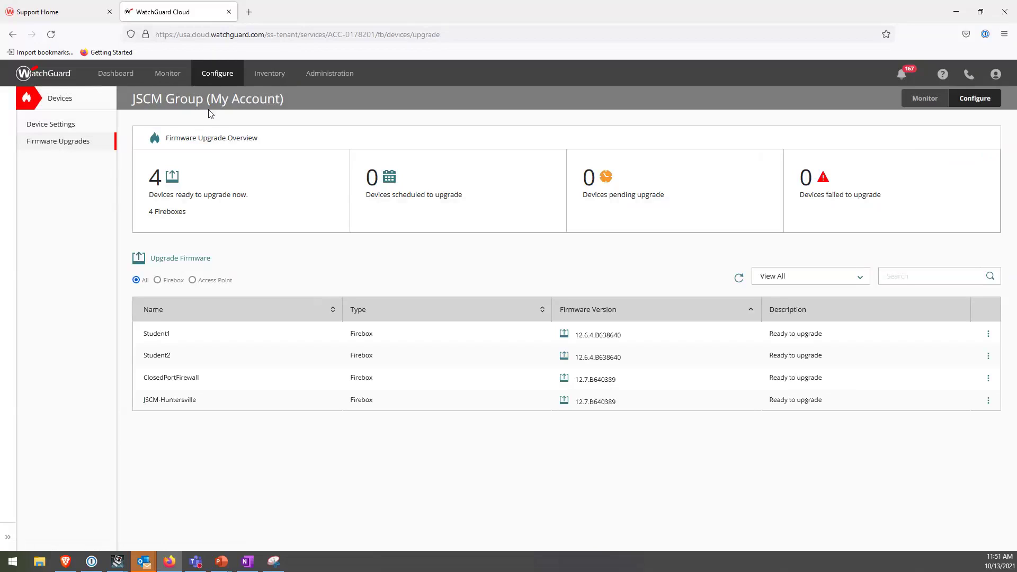
- View the External Identities and Users lists in the AuthPoint configuration
mouse_move(218, 75)
left_click(217, 158)
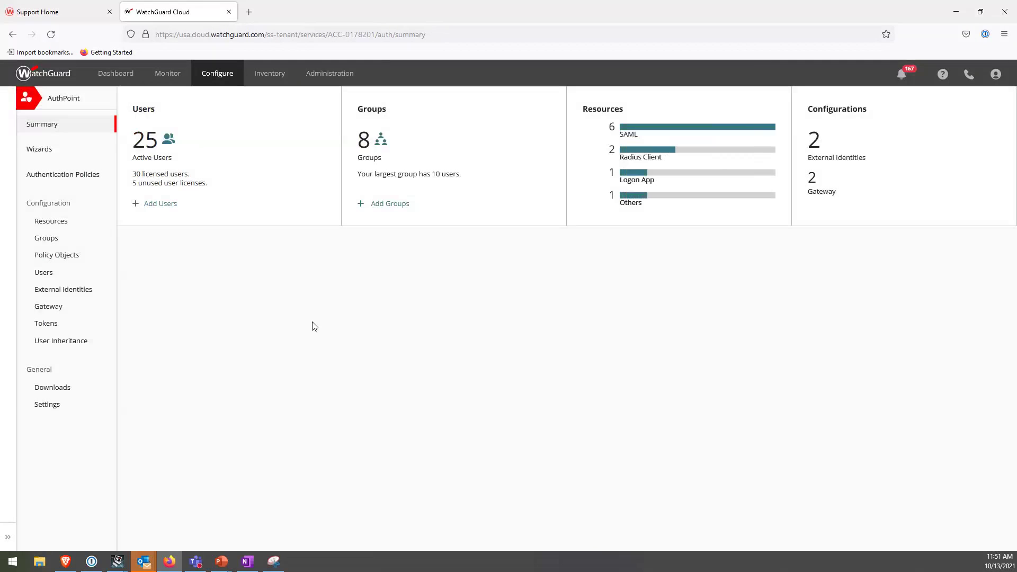
left_click(63, 291)
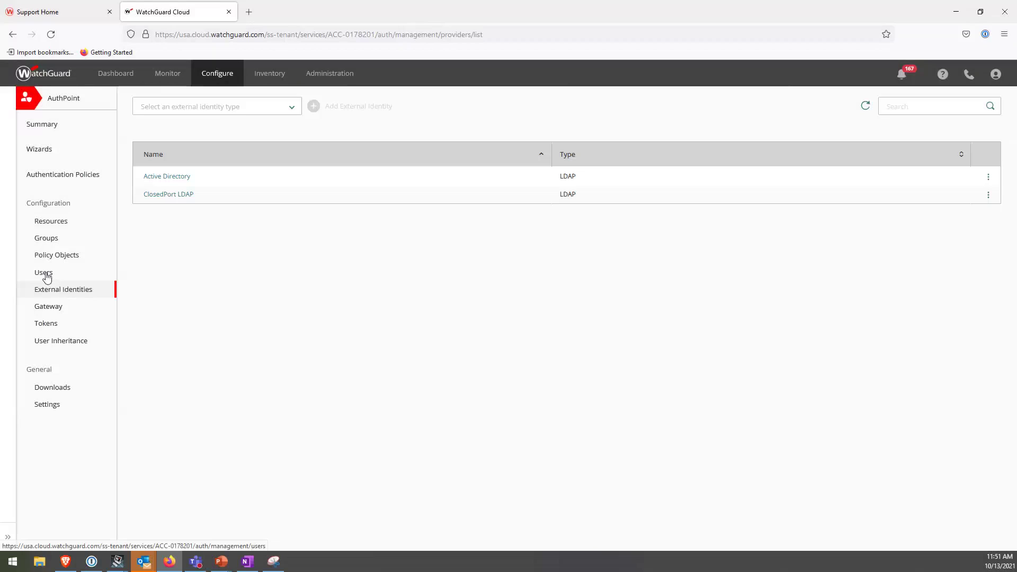
left_click(46, 277)
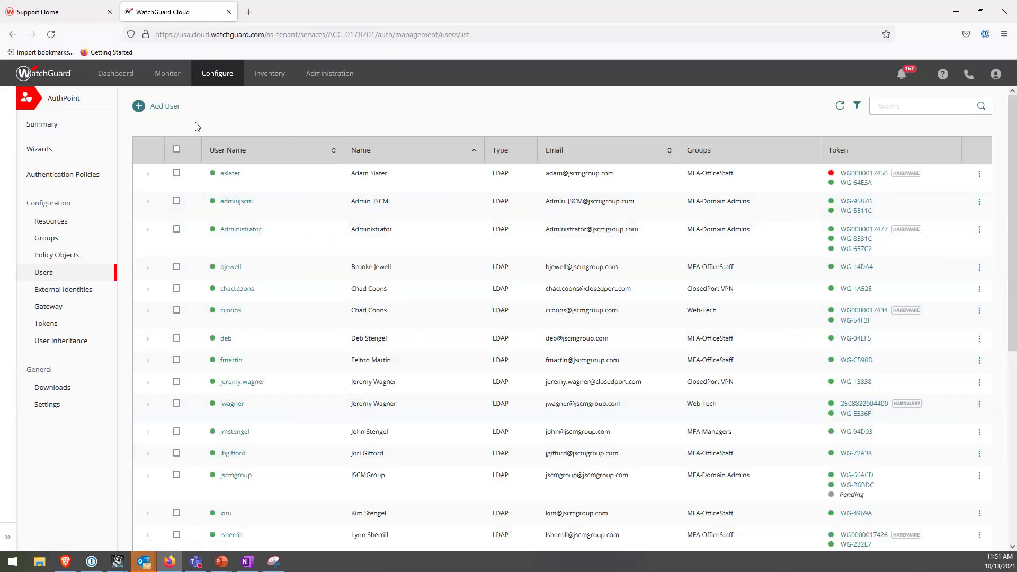
- View the ThreatSync policies and signature overrides in the Threat Detection configuration
left_click(216, 78)
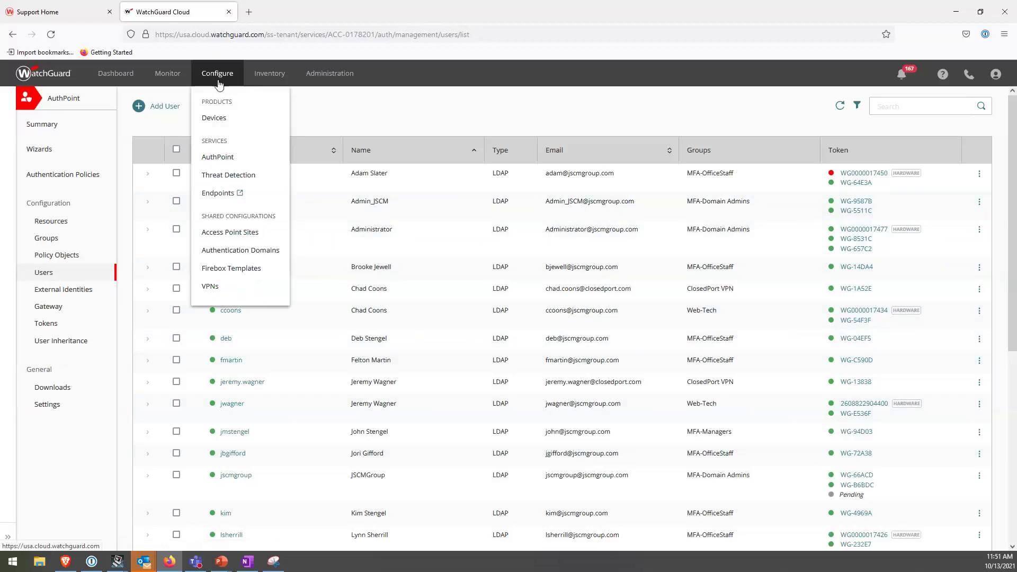
left_click(225, 178)
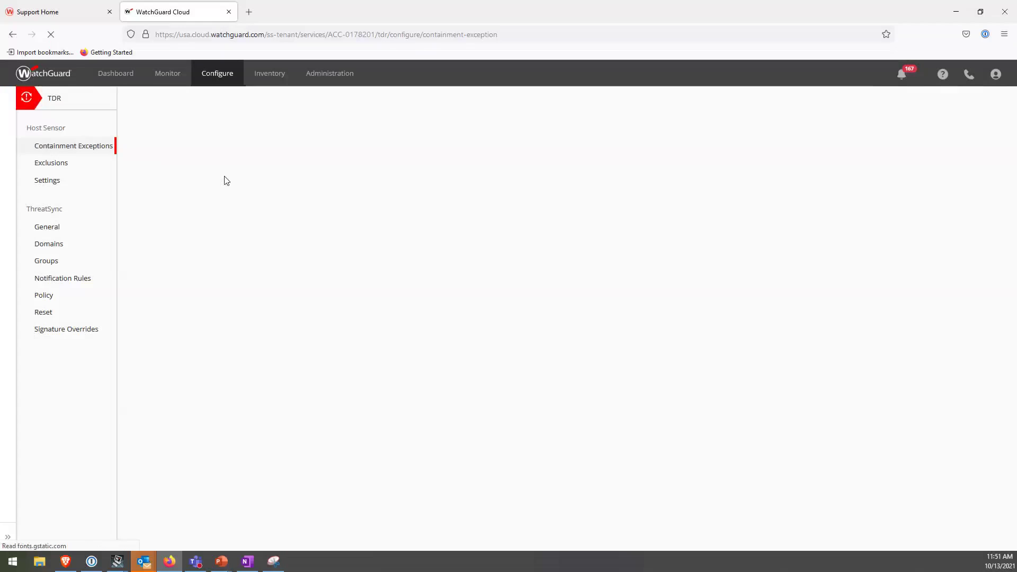
left_click(42, 298)
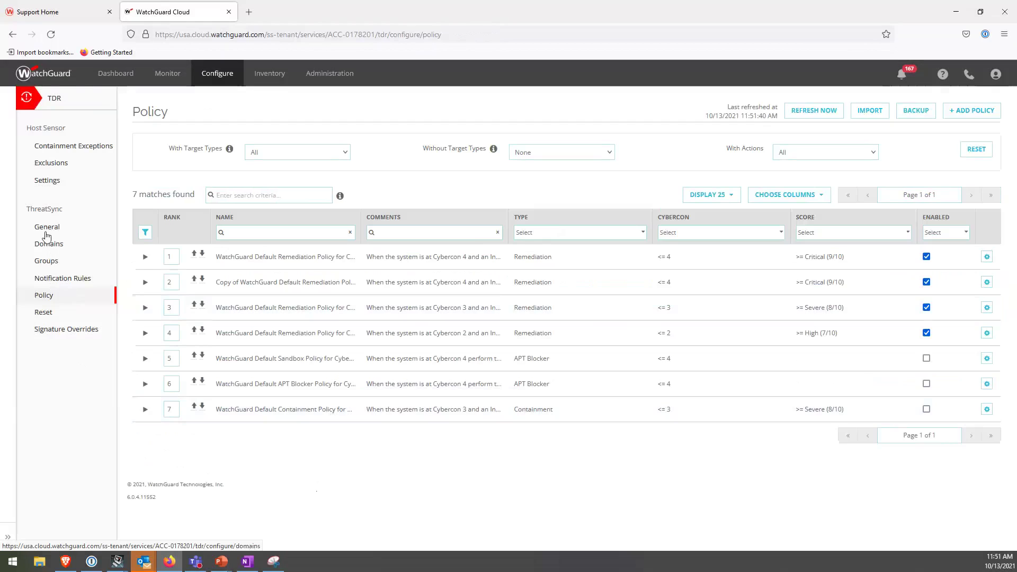
left_click(43, 330)
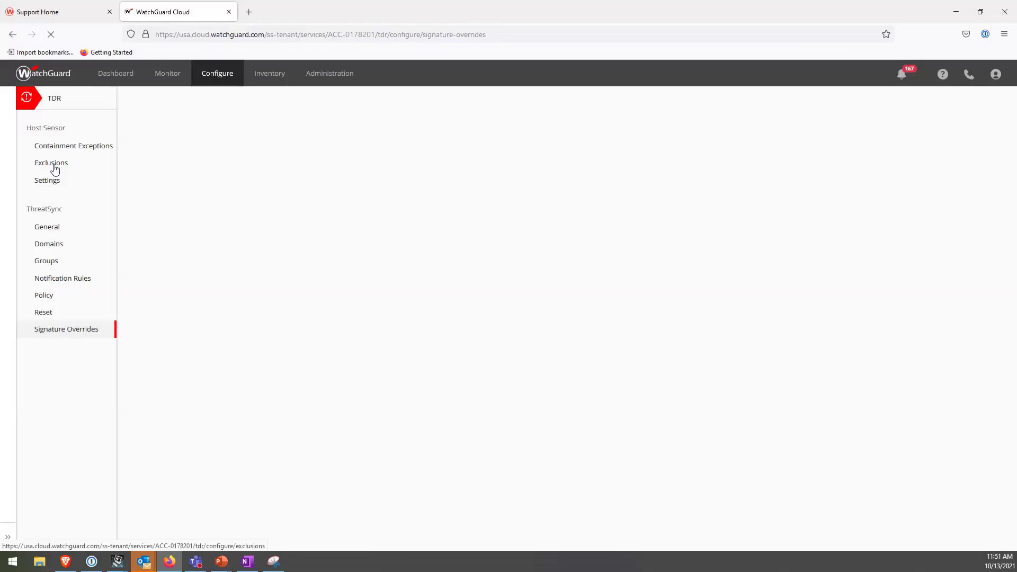
- Open the Host Sensor exclusions and look through the Host Sensor settings
left_click(53, 164)
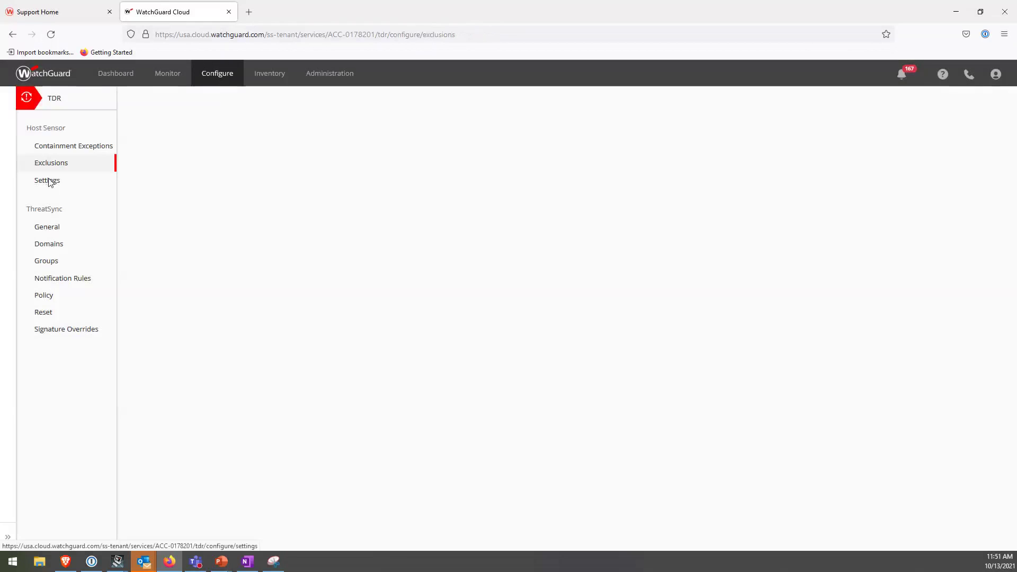
left_click(49, 180)
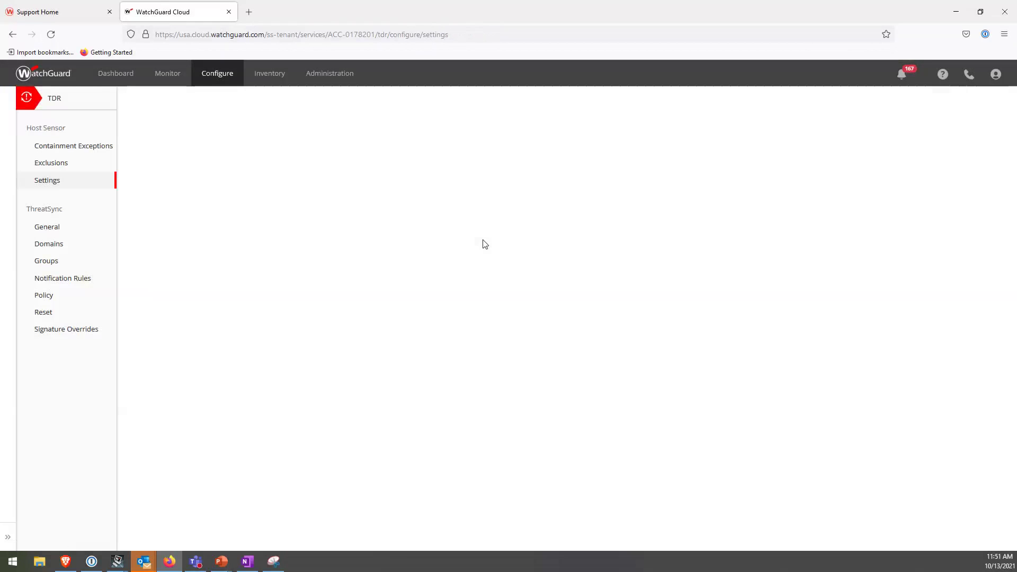
scroll(494, 332, "down", 15)
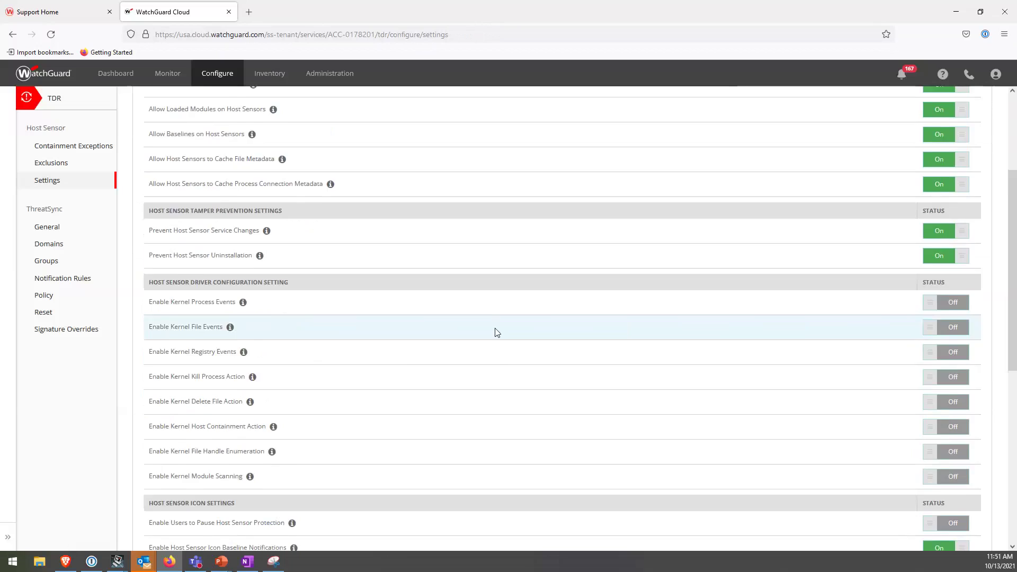
scroll(495, 332, "up", 15)
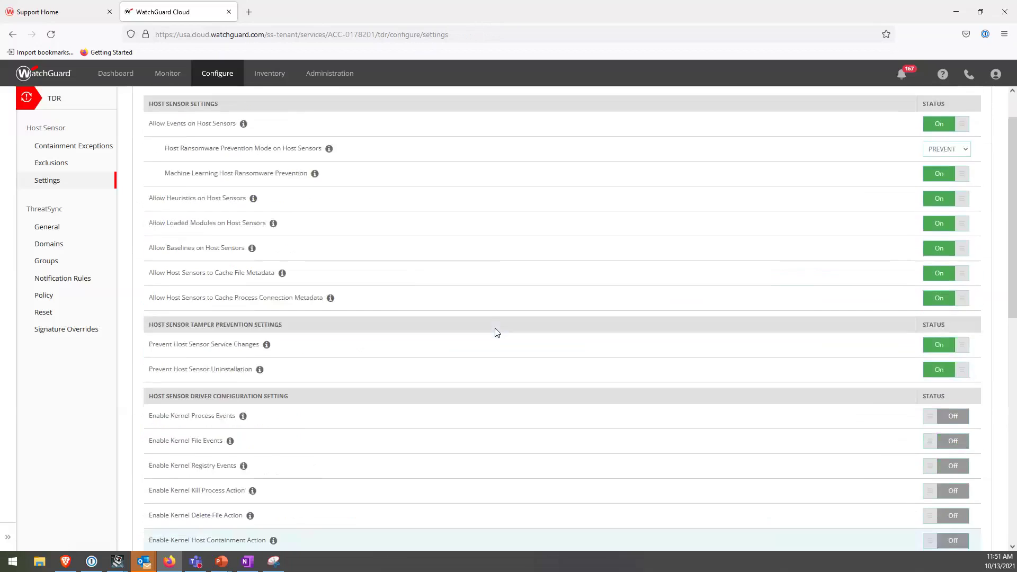
- Check the license allocation for AuthPoint users and Host Sensors in the inventory
mouse_move(218, 76)
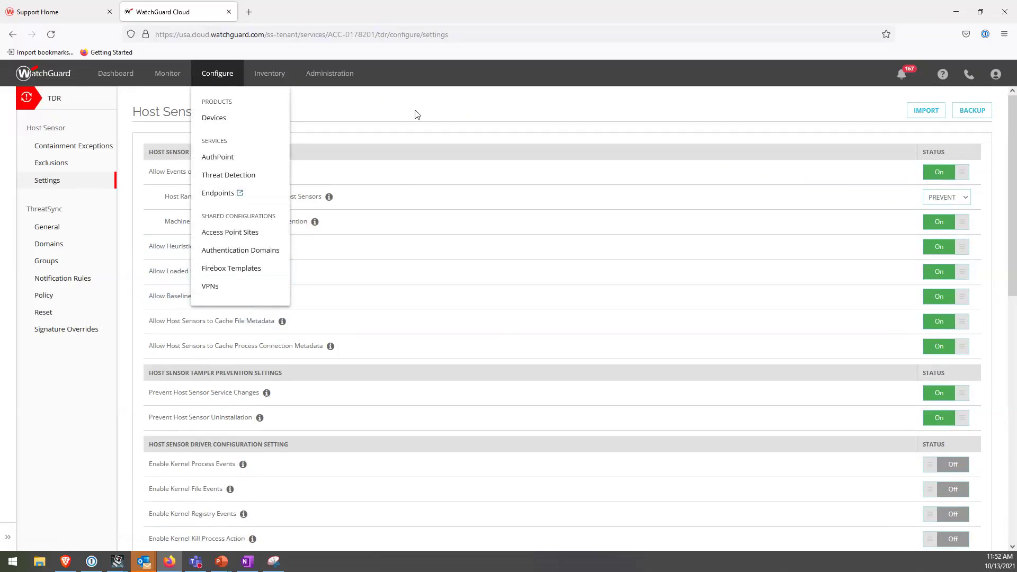
left_click(271, 74)
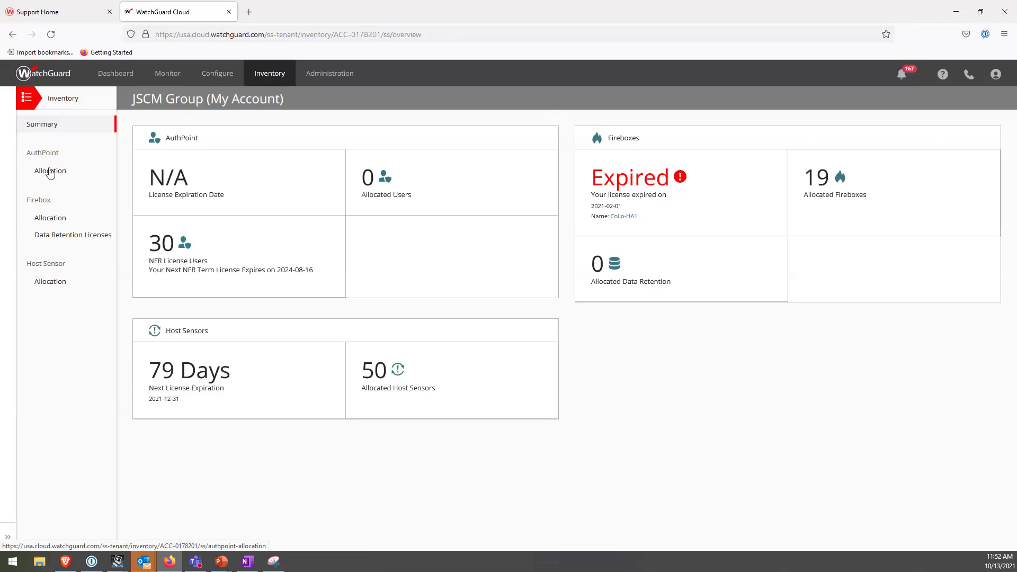
left_click(52, 172)
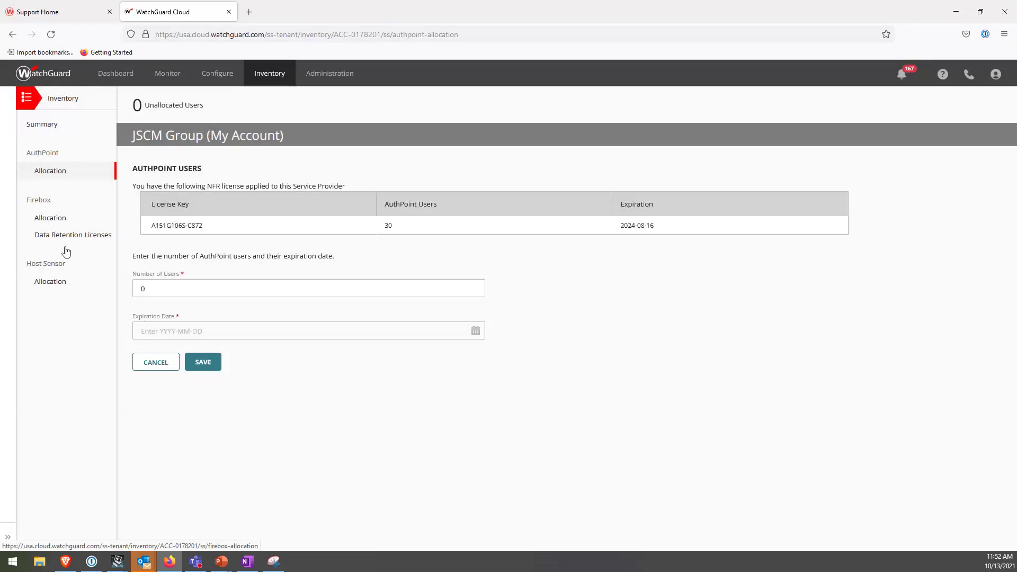
left_click(51, 282)
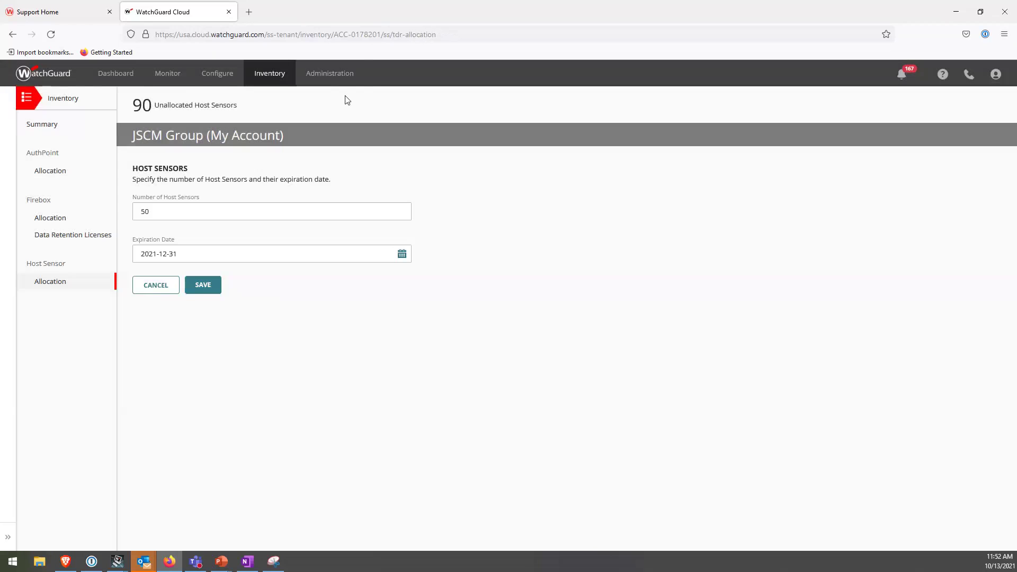
- Review the account details and the operators list in the account administration
left_click(326, 74)
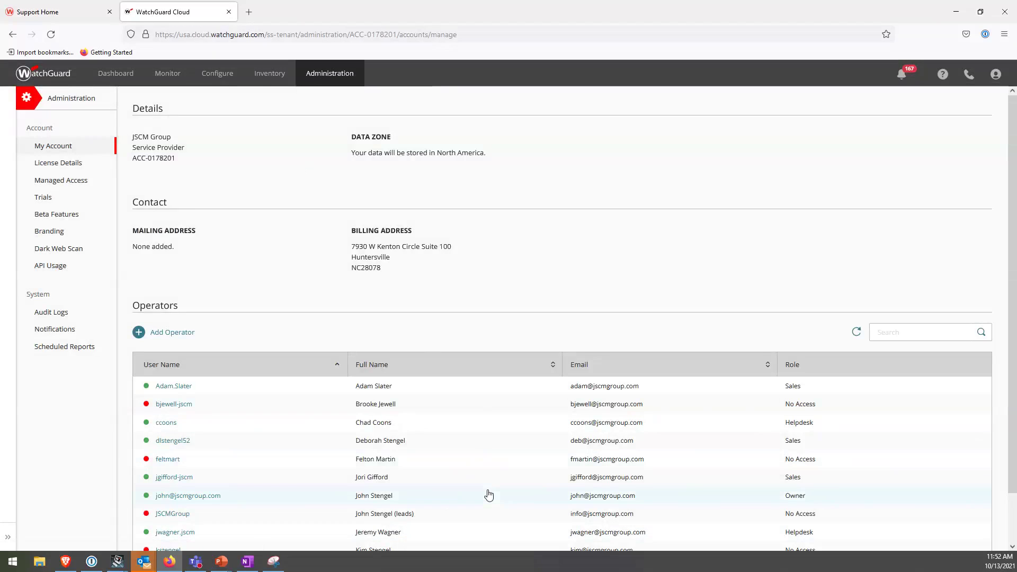
scroll(878, 531, "down", 2)
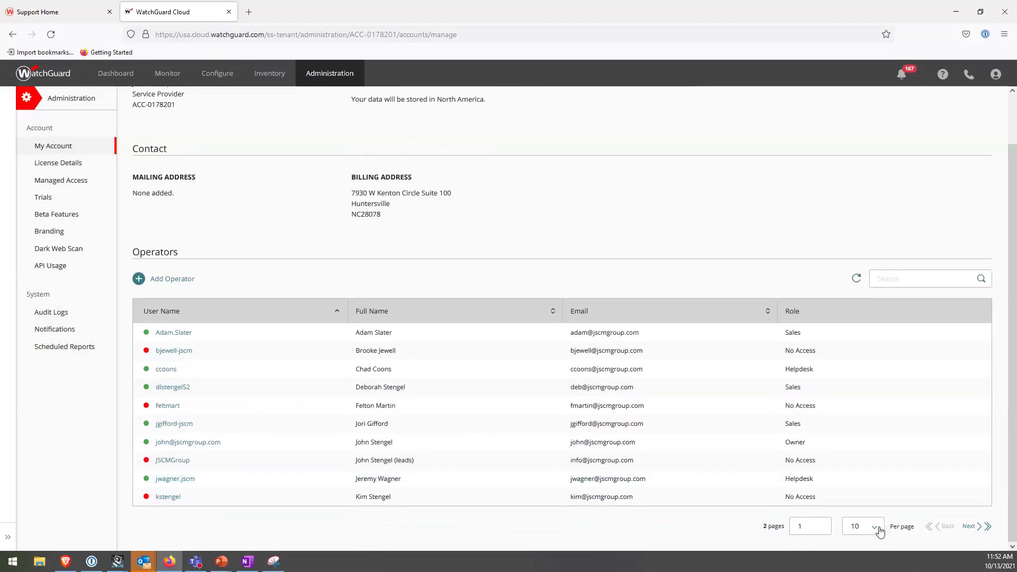
scroll(878, 529, "up", 2)
- Look through the account's License Details, Managed Access and Trials pages
left_click(72, 165)
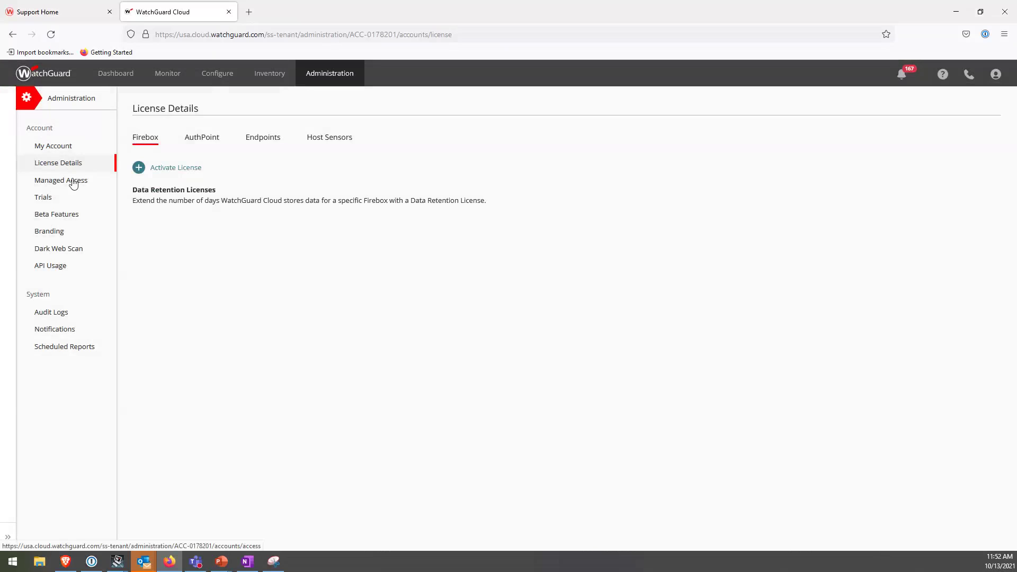
left_click(74, 184)
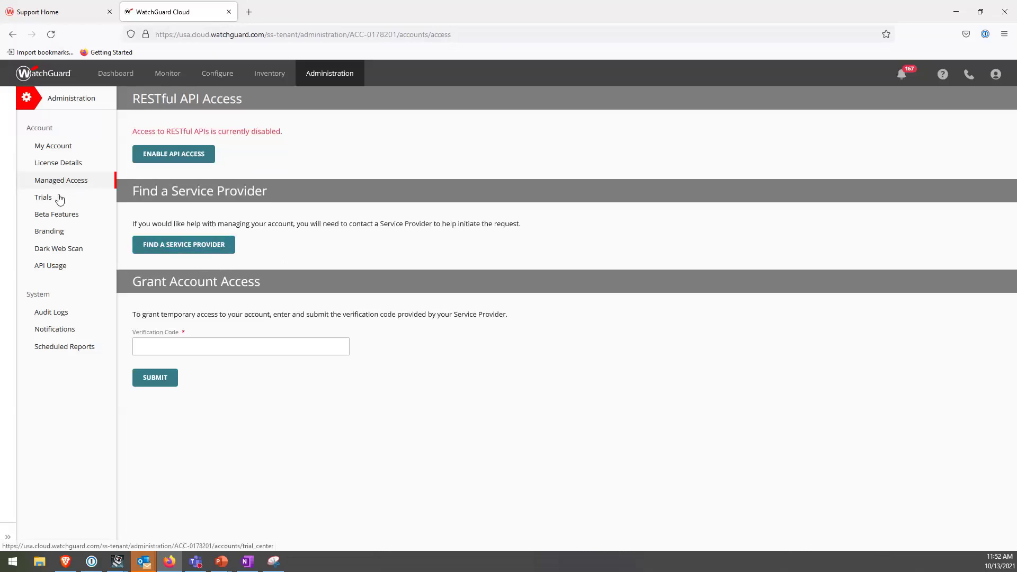
left_click(42, 197)
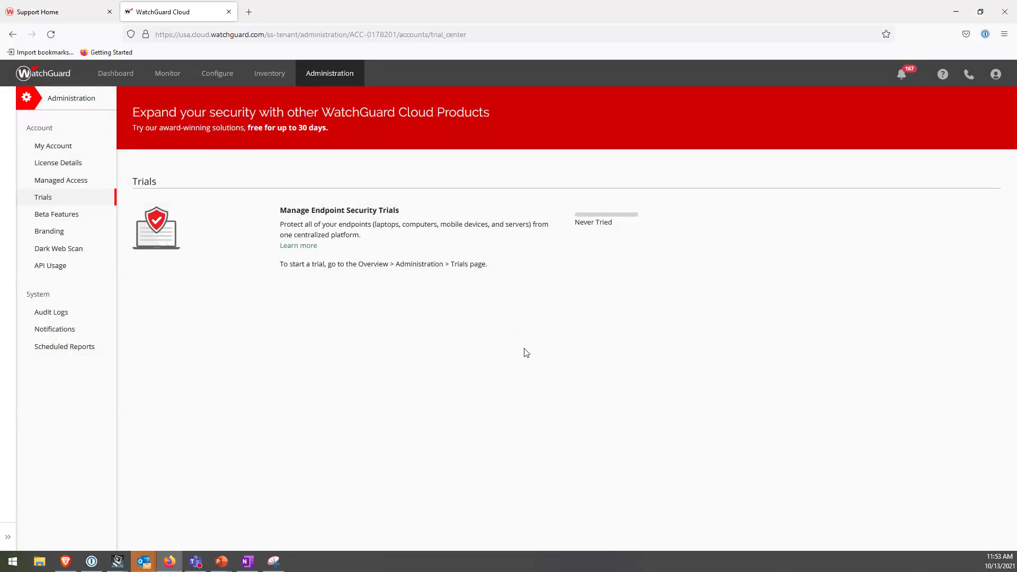
- Look through the account's Beta Features, Branding and Dark Web Scan pages
left_click(56, 217)
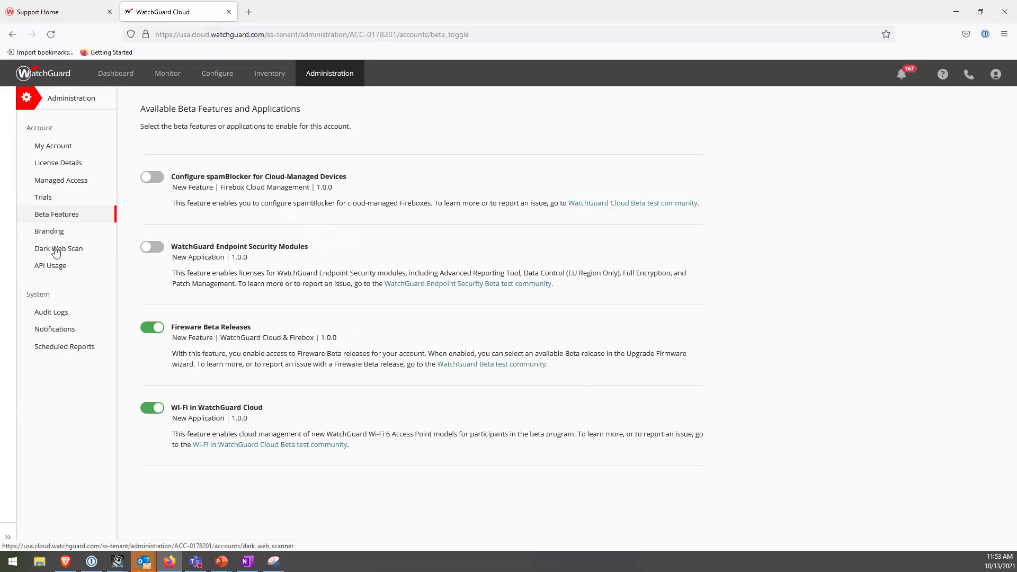
left_click(48, 234)
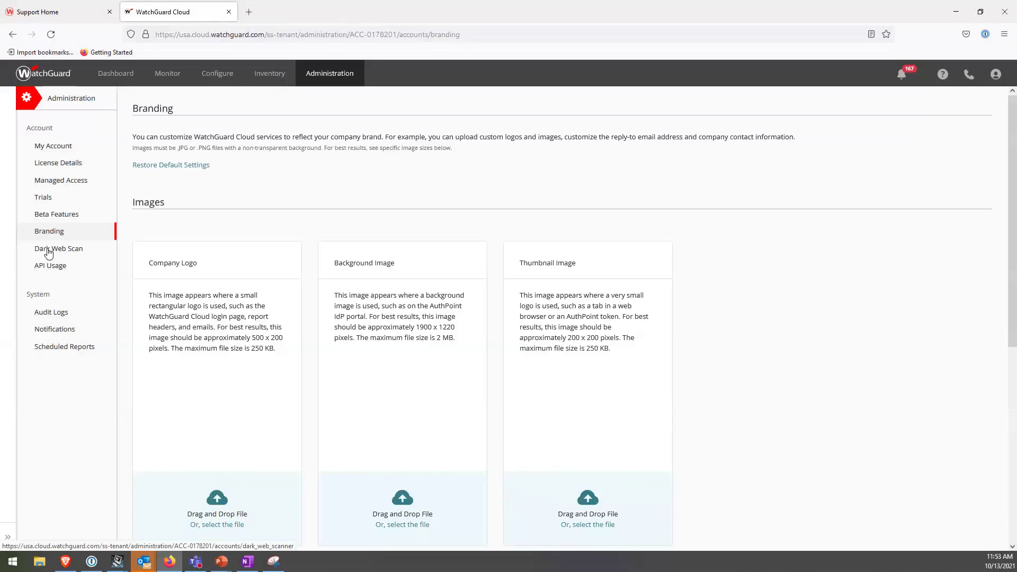
left_click(48, 252)
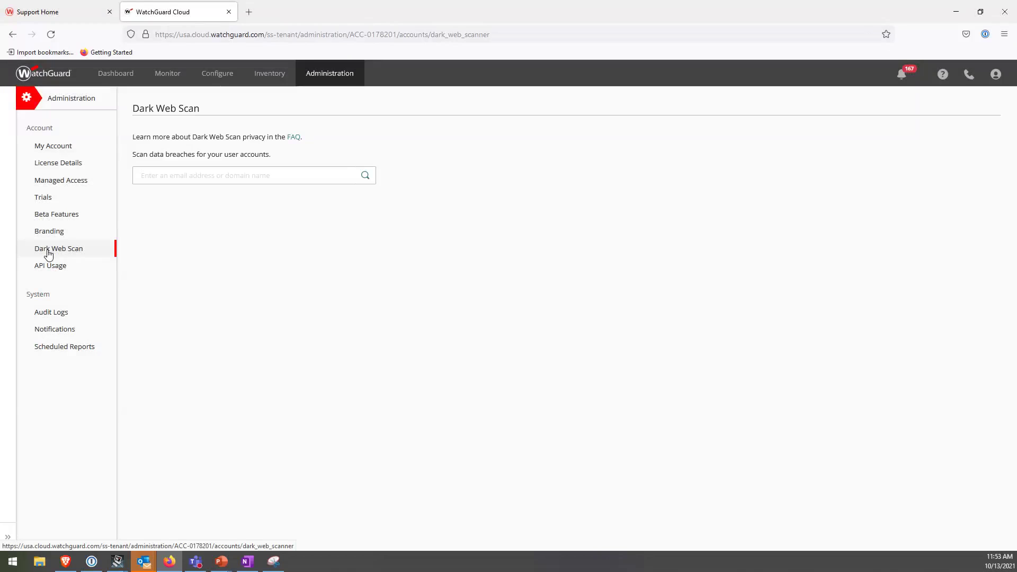
- View the system's audit logs and its notification alerts and rules
left_click(49, 315)
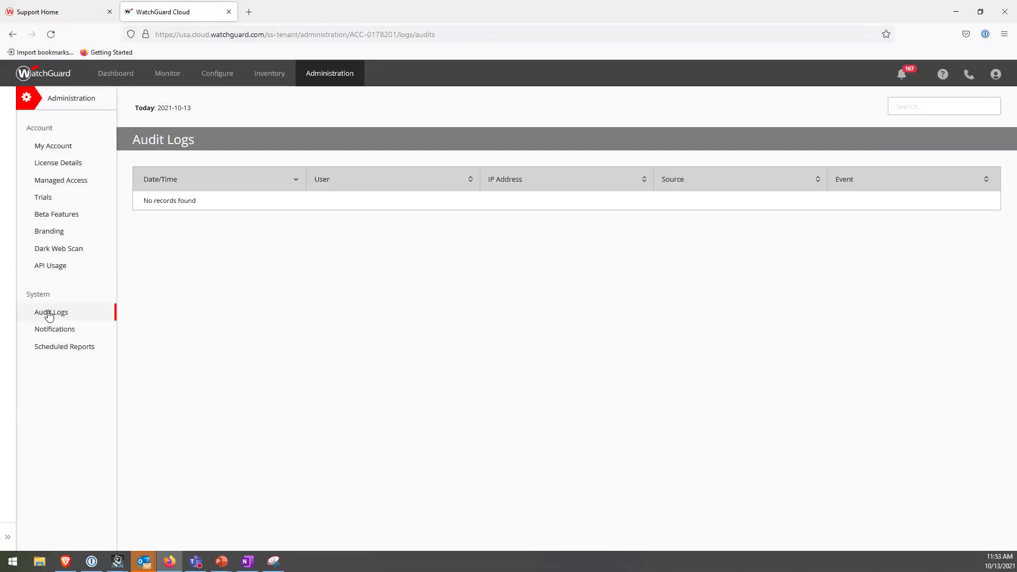
left_click(55, 330)
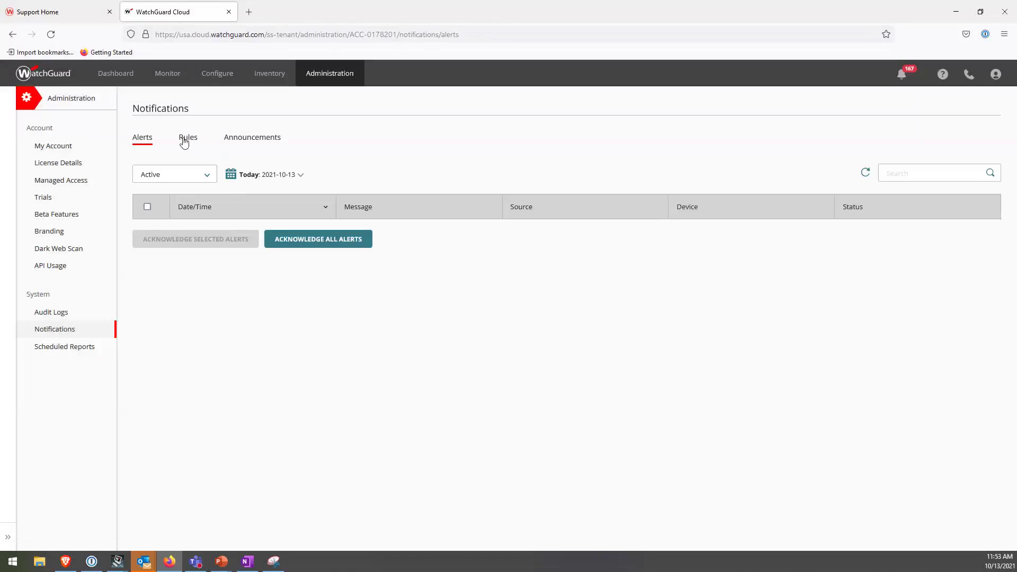
left_click(186, 138)
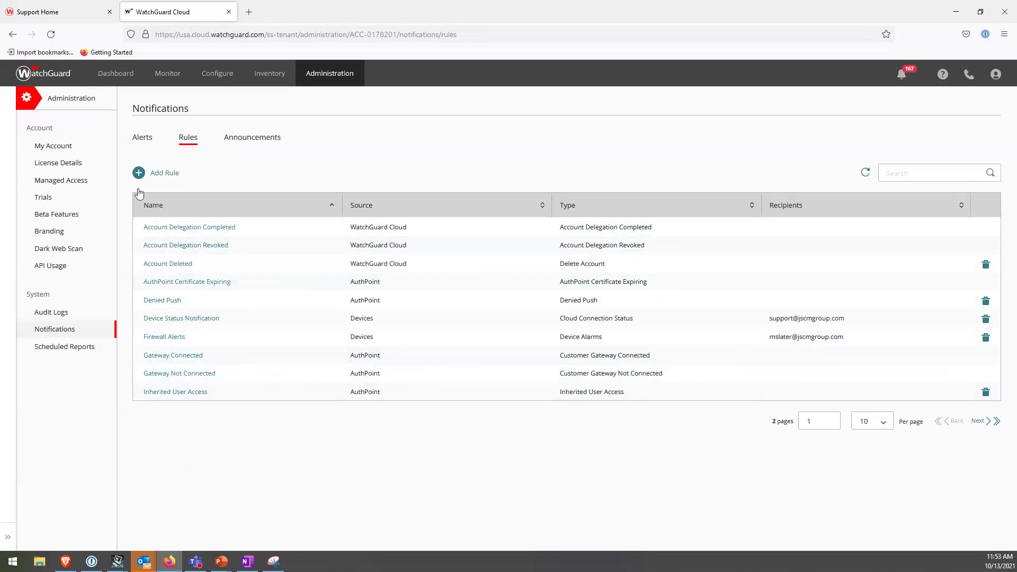
- View the scheduled reports and switch to the running PowerPoint slide show
left_click(75, 348)
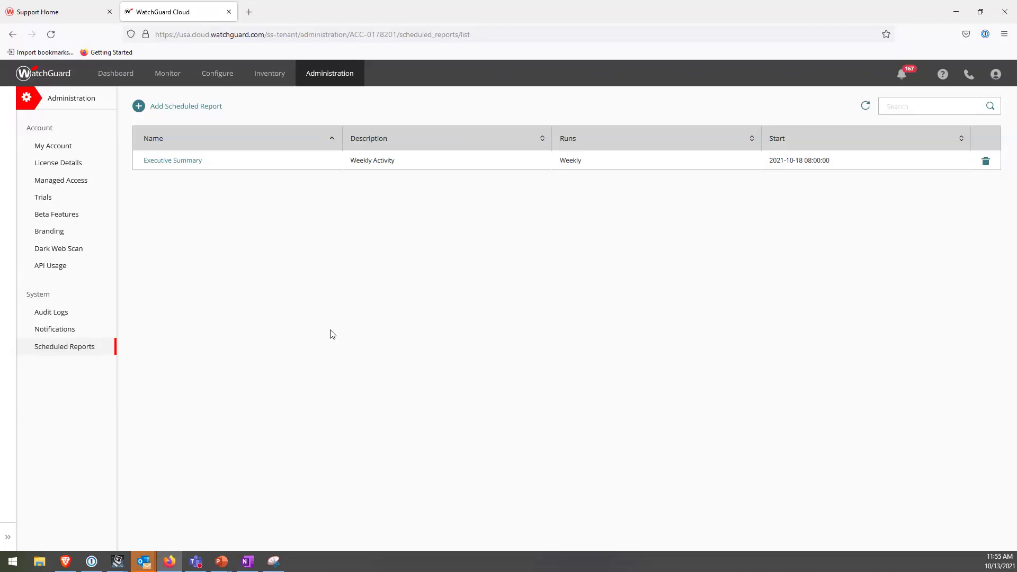
mouse_move(222, 562)
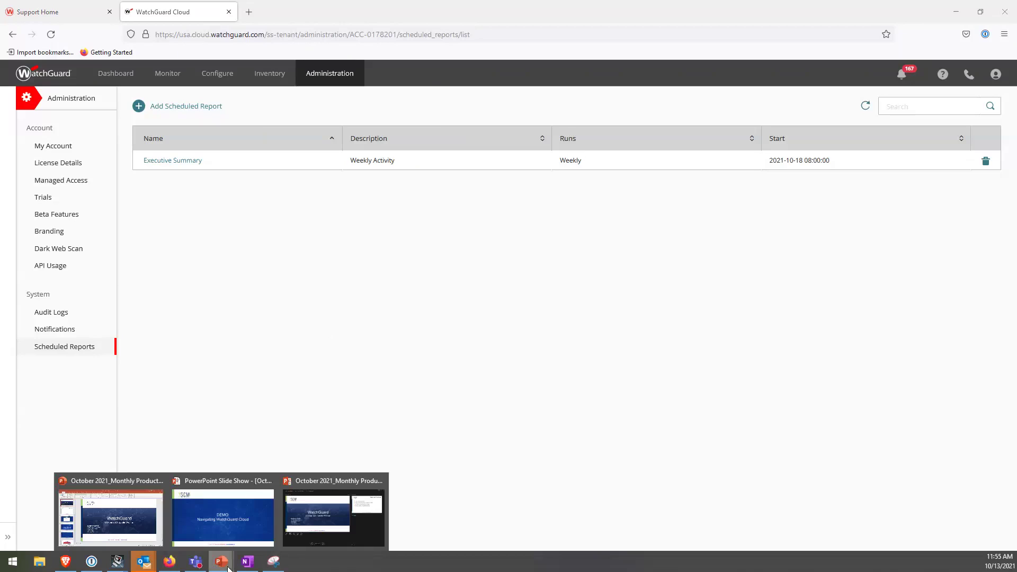
left_click(220, 531)
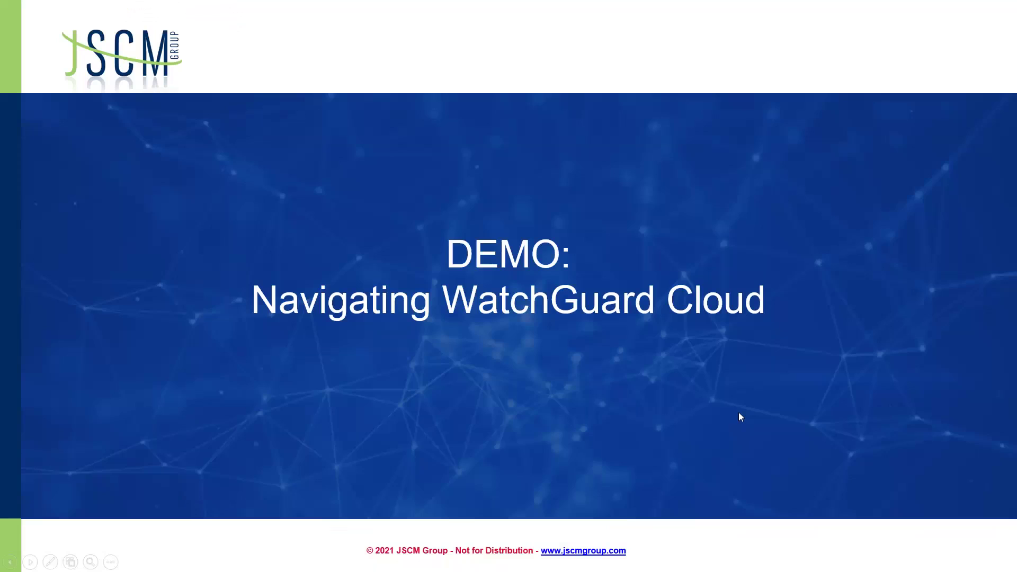